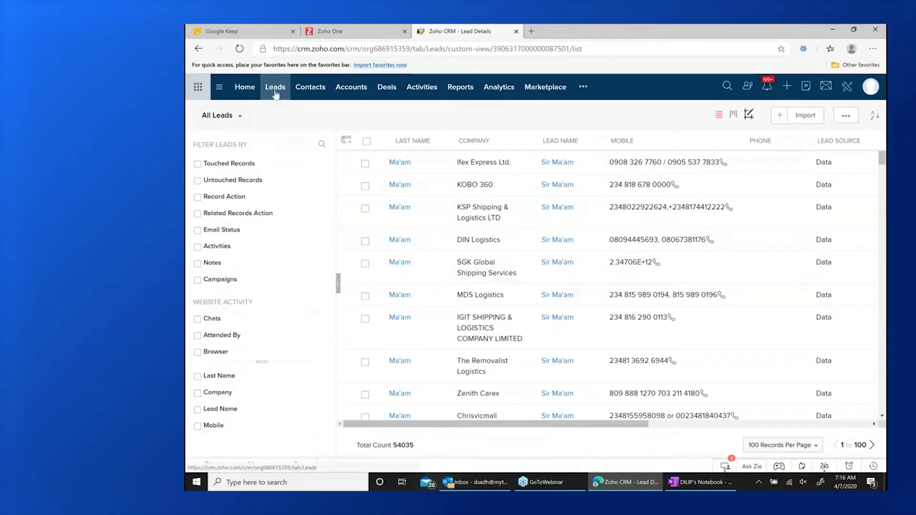
Start an email to the DIN Logistics lead, move the compose window aside, and browse templates.
left_click(275, 94)
left_click(418, 252)
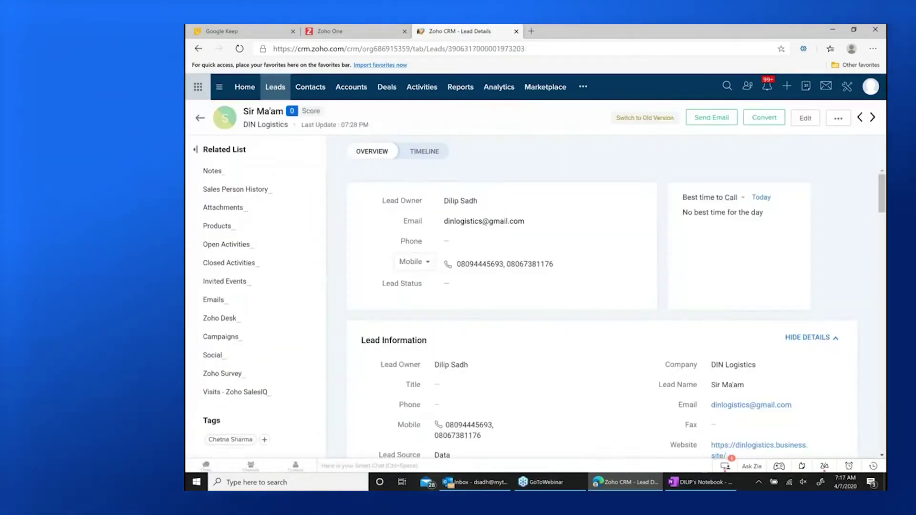
left_click(713, 124)
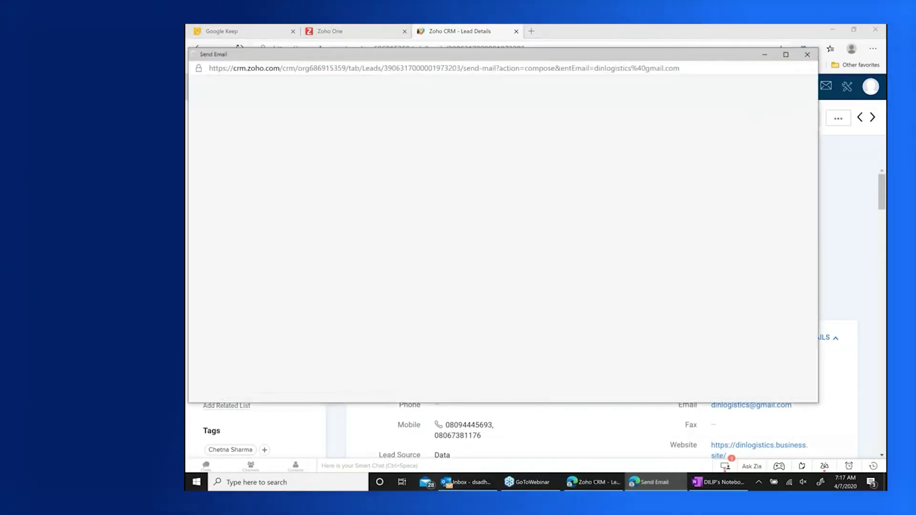
left_click_drag(496, 57, 523, 102)
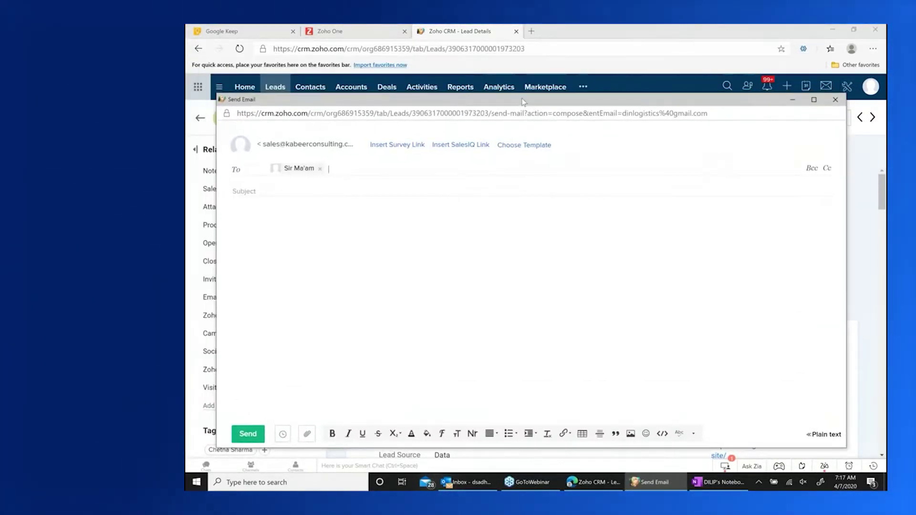
left_click(517, 146)
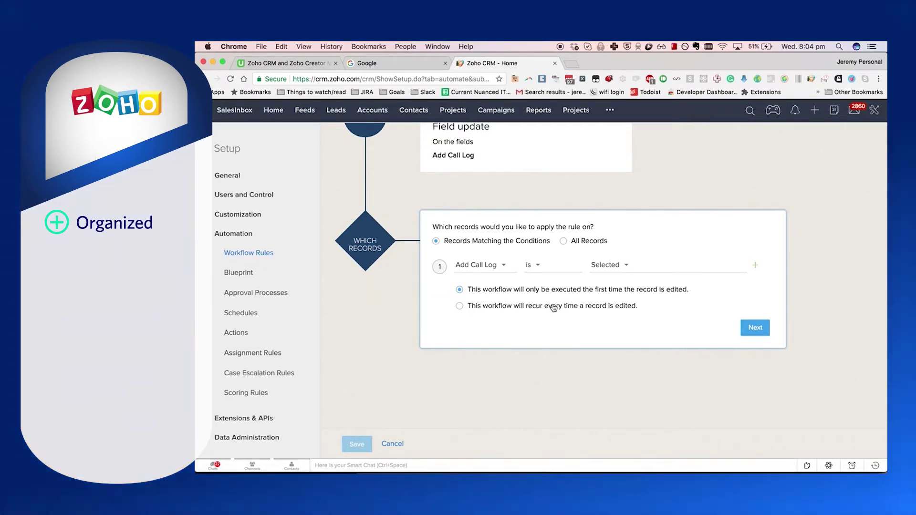
Try running the workflow rule on every edit, dismiss the conflict alert, and confirm its records.
left_click(552, 306)
left_click(634, 156)
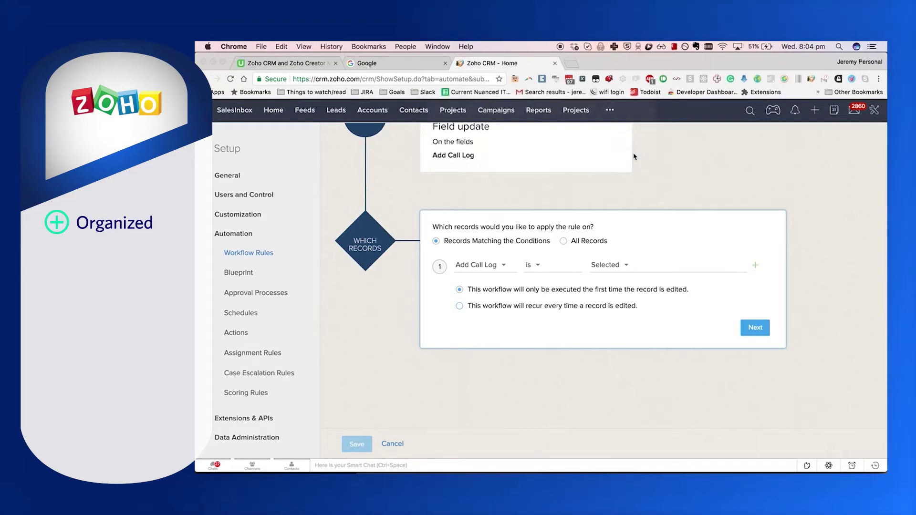
left_click(754, 334)
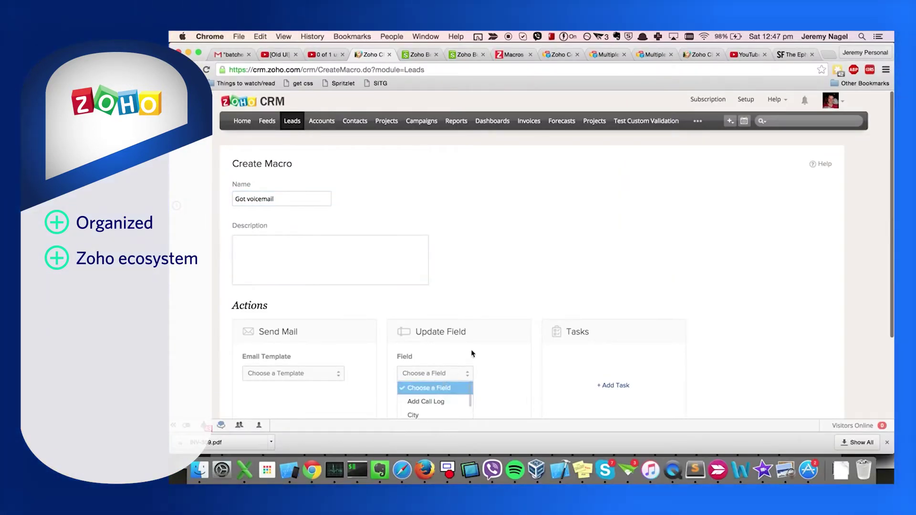
scroll(472, 354, "down", 5)
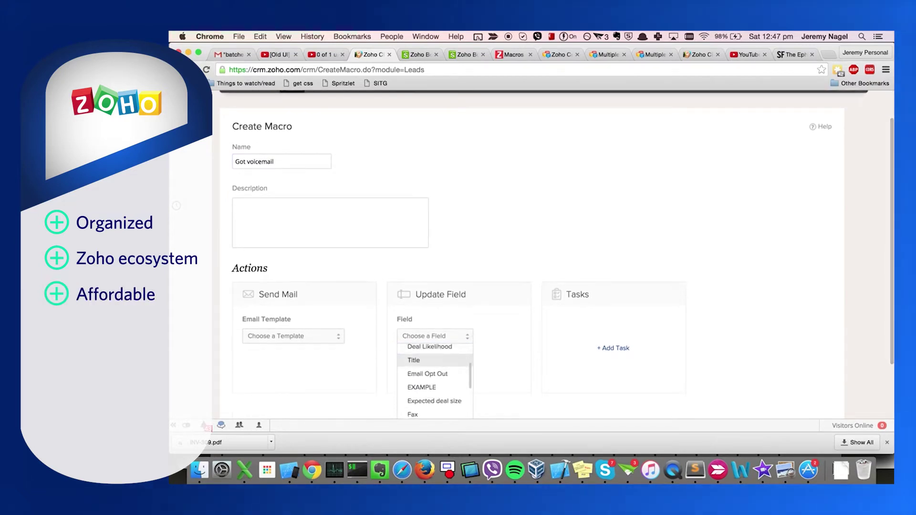
scroll(530, 258, "down", 3)
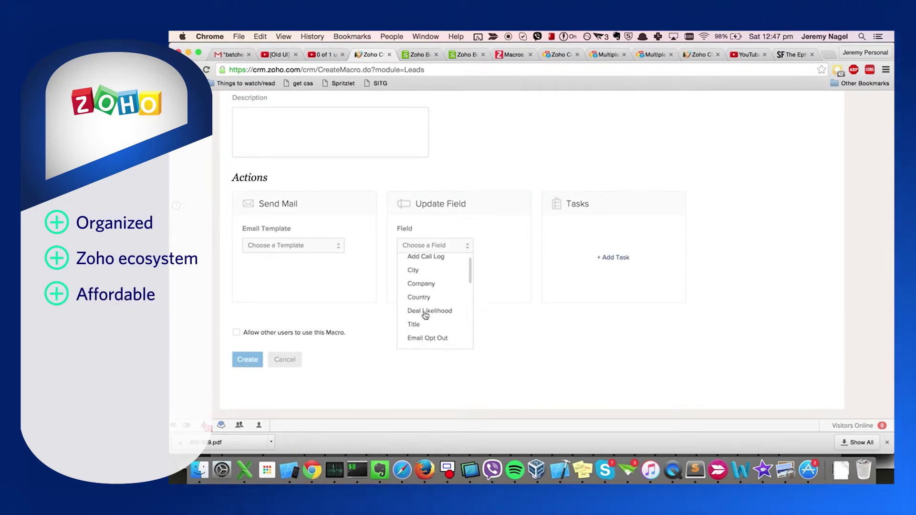
scroll(425, 315, "up", 3)
scroll(425, 315, "down", 5)
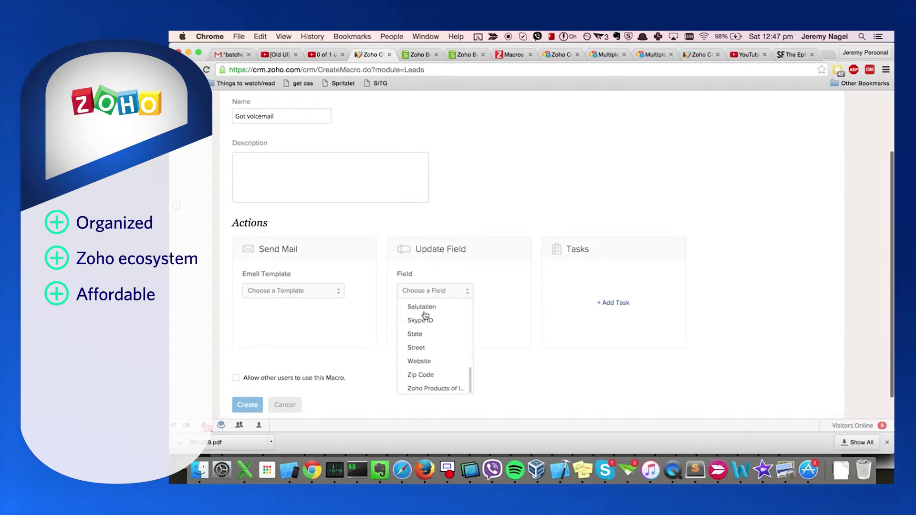
scroll(426, 315, "down", 1)
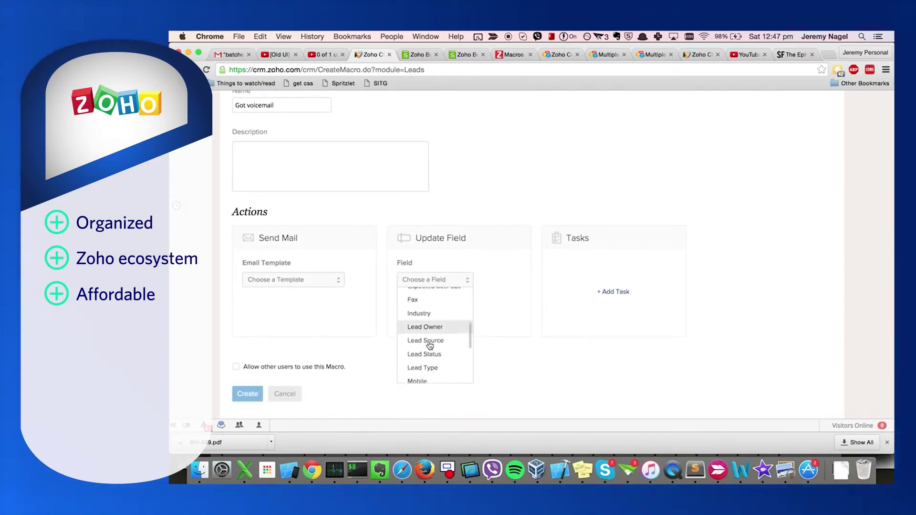
Make the Got voicemail macro update Lead Status and list the new status values.
left_click(419, 221)
left_click(427, 278)
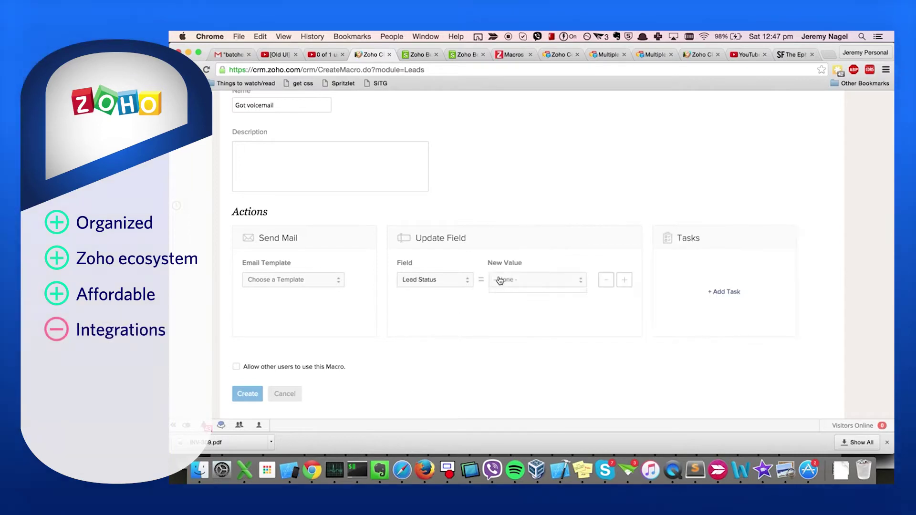
left_click(522, 284)
left_click(525, 284)
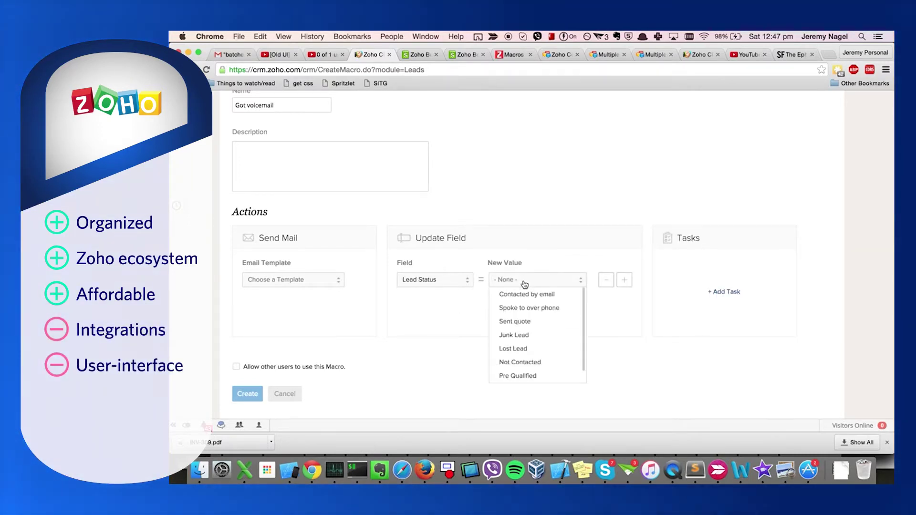
scroll(533, 313, "down", 2)
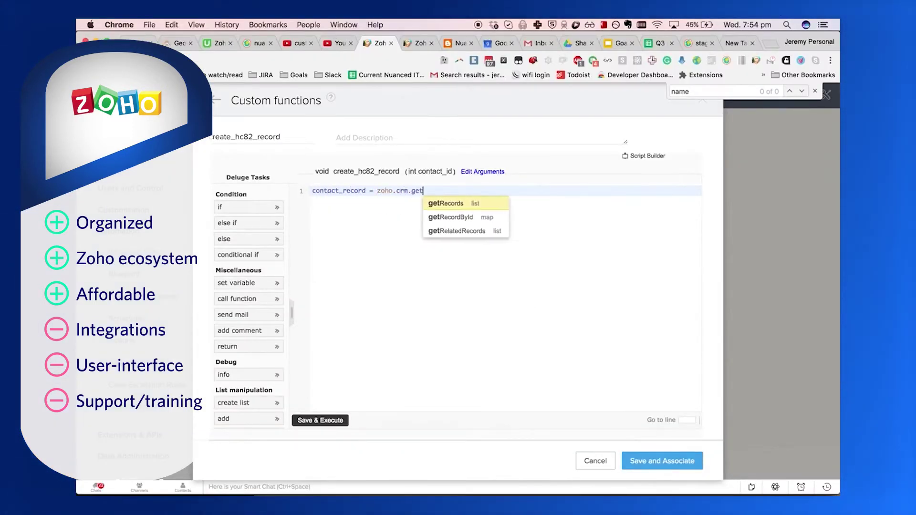
Accept the getRecordById autocomplete to fetch the contact by ID, then start a new line.
key("Down")
key("Return")
type("Contacts\", in")
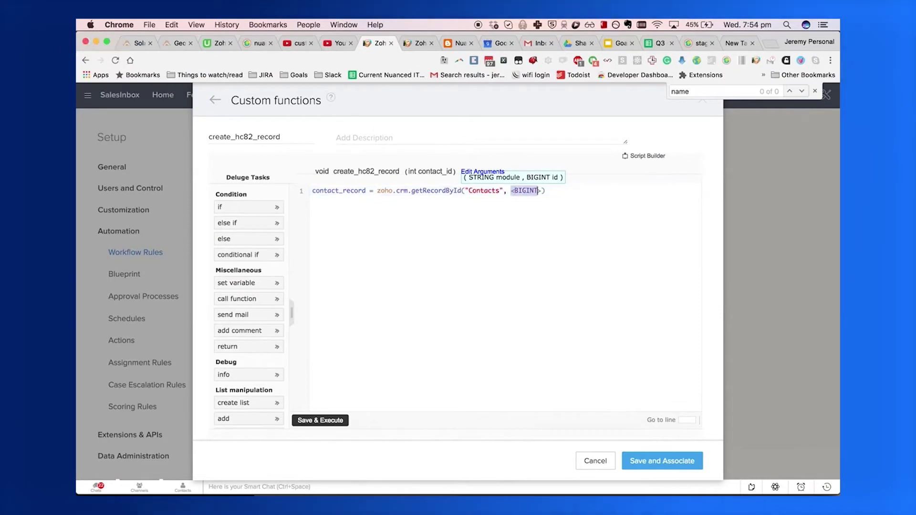
type("put.contact_id")
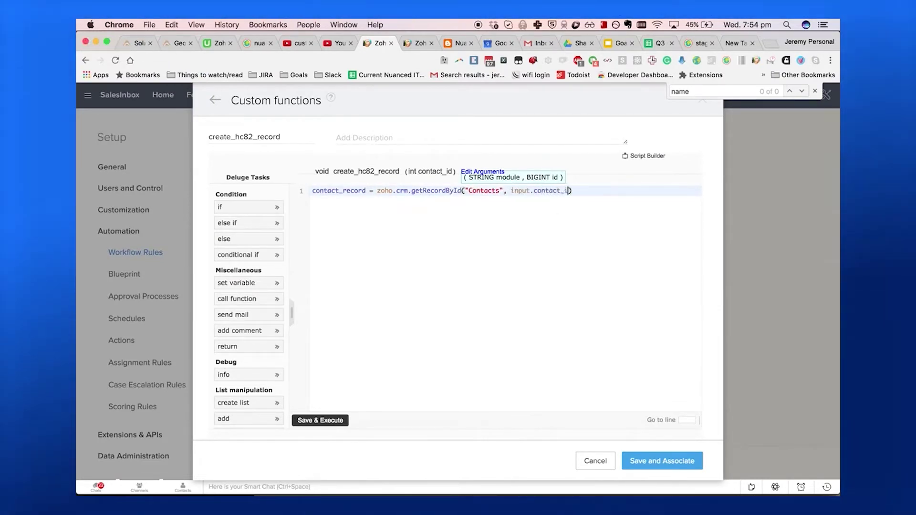
type(");")
key("Return")
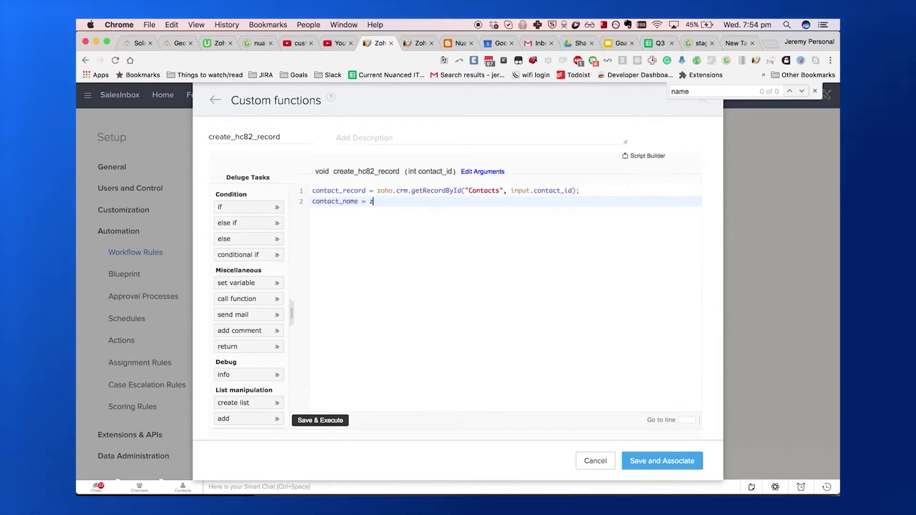
type("contact_record.get(")
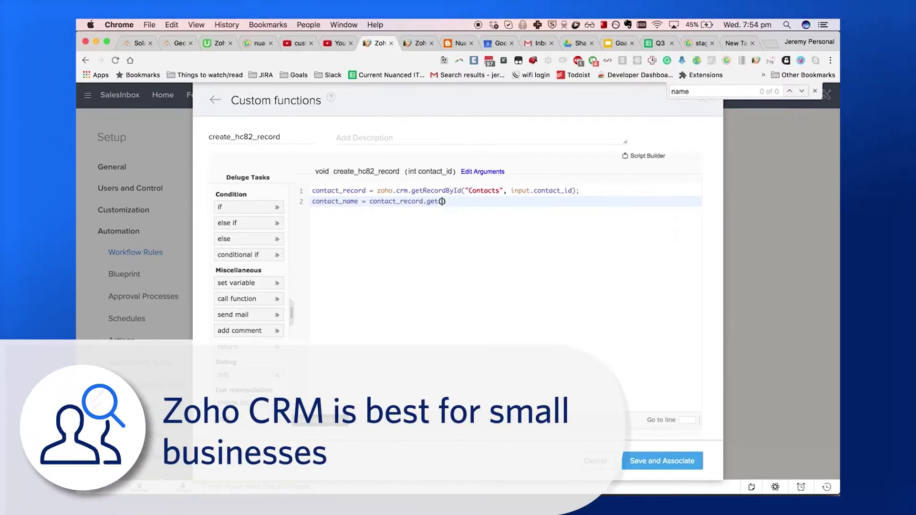
type("\"First N")
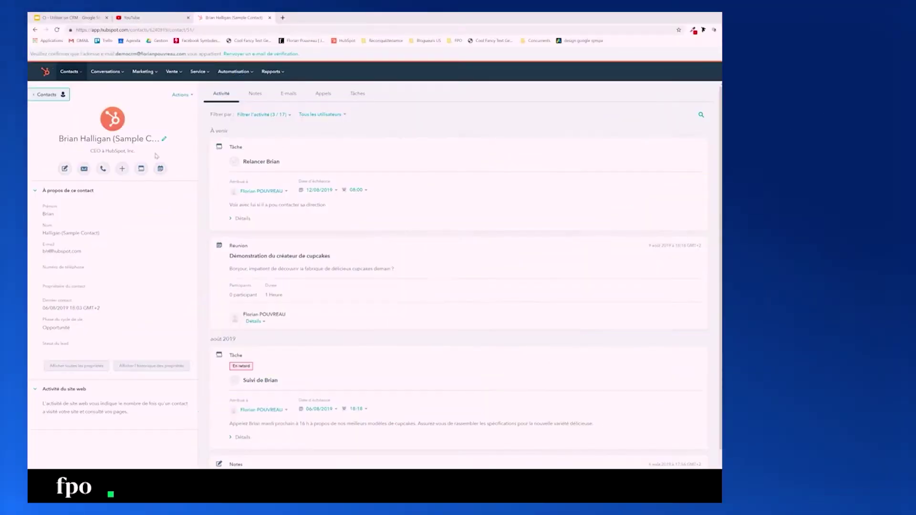
scroll(380, 150, "down", 1)
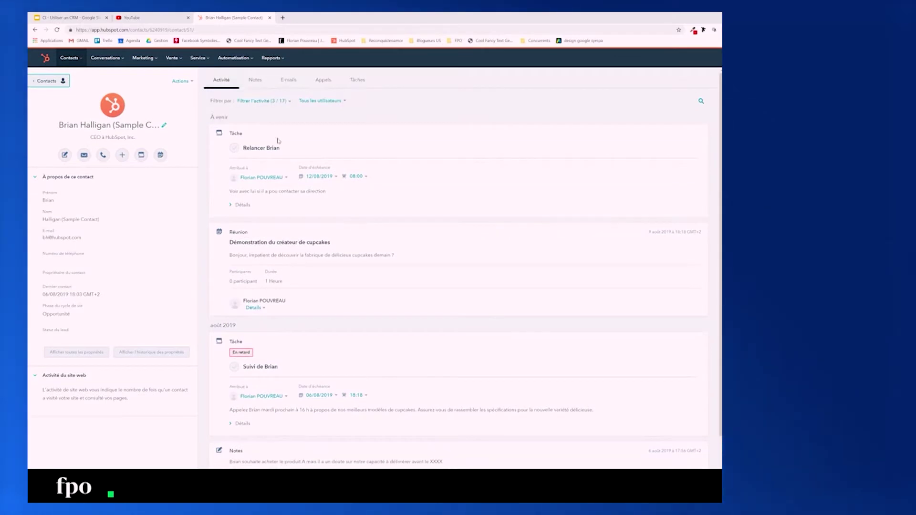
View the account's tracking code settings, then return to the sample contact's record.
left_click(107, 395)
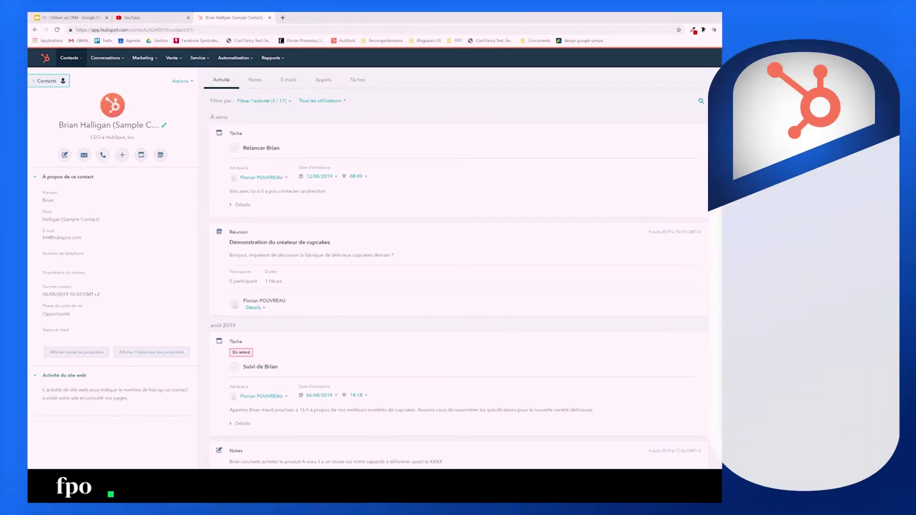
left_click(264, 133)
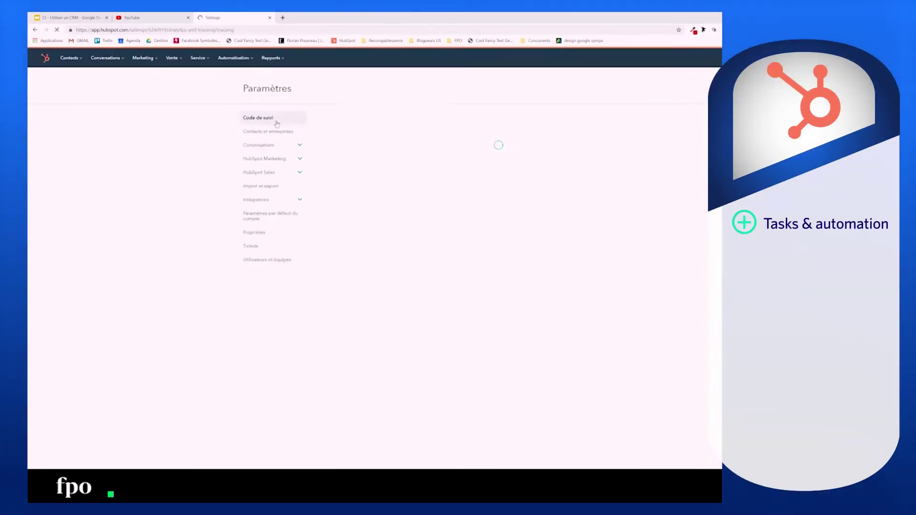
left_click(361, 283)
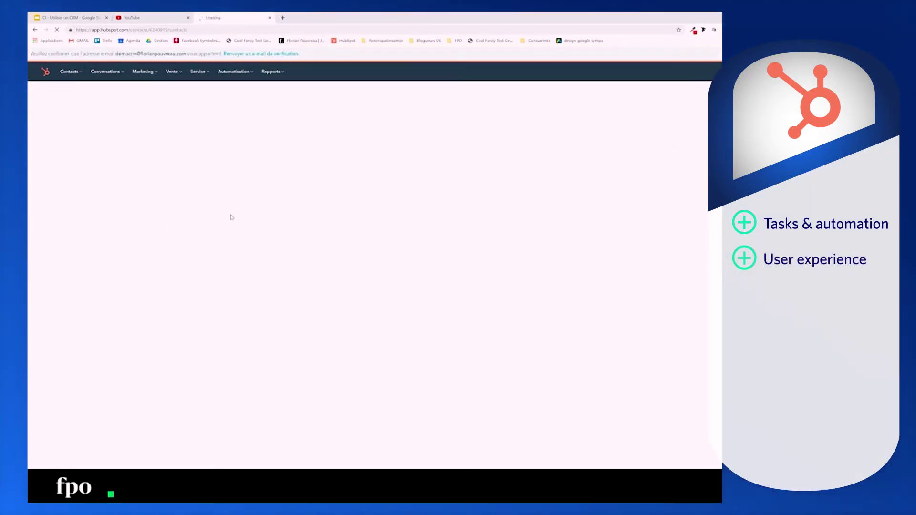
left_click(183, 147)
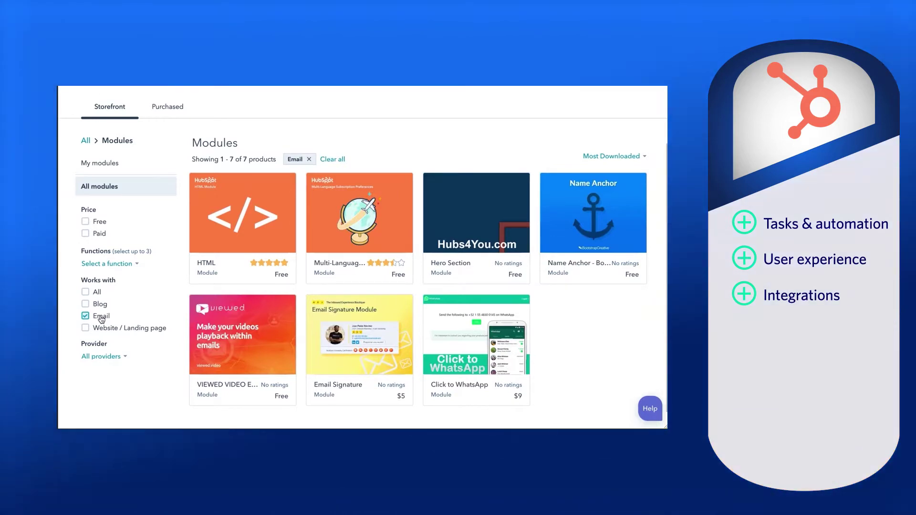
Place the Video Email Viewed module atop the email and select its Video ID and Width values.
left_click(241, 386)
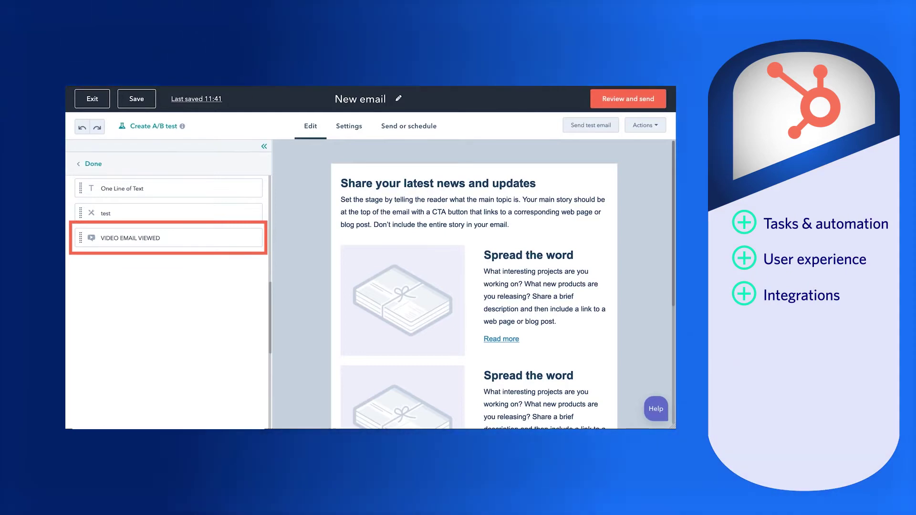
left_click_drag(413, 163, 409, 160)
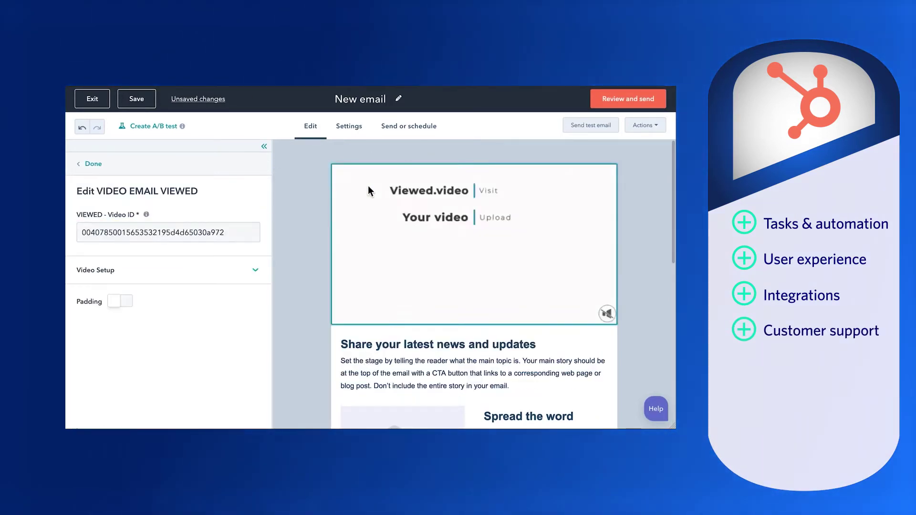
double_click(247, 237)
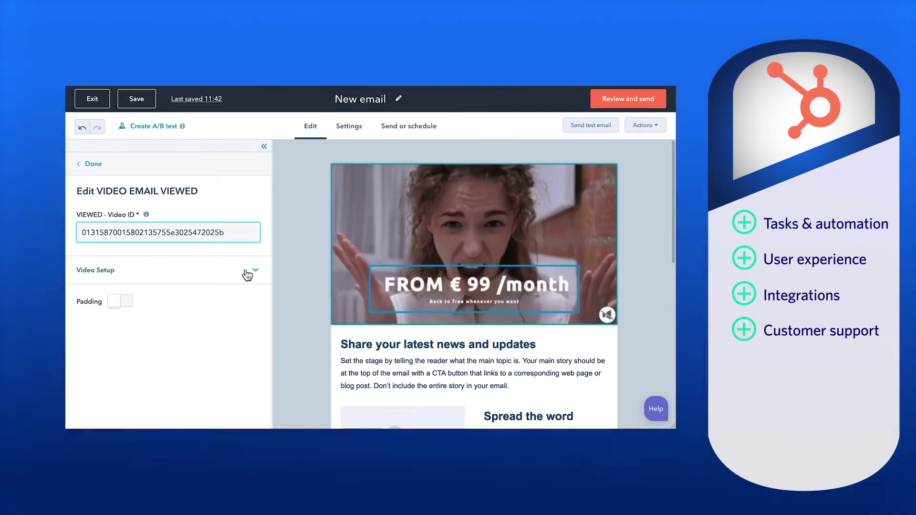
left_click(252, 269)
scroll(142, 294, "down", 1)
double_click(141, 294)
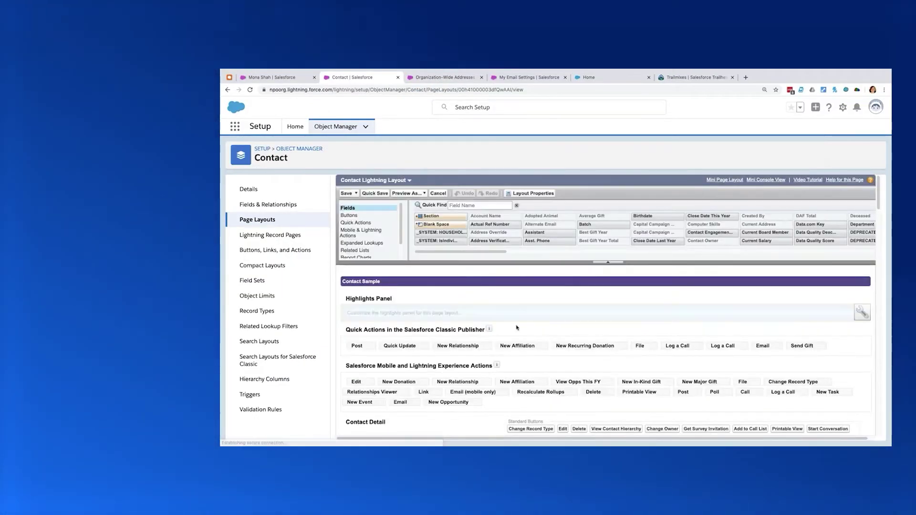
List Mobile & Lightning Actions, then open Becca Cauliflower from Foster Orientation Feb. 2020's member list.
left_click(358, 236)
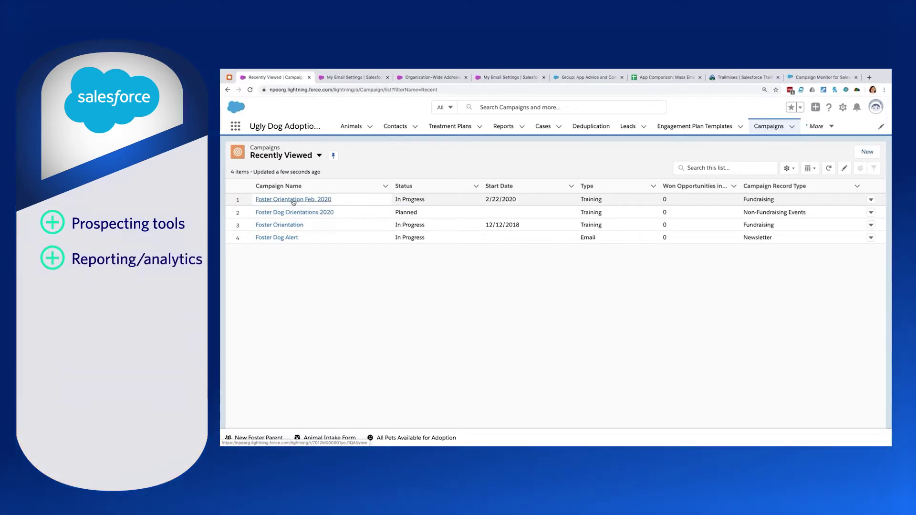
left_click(292, 200)
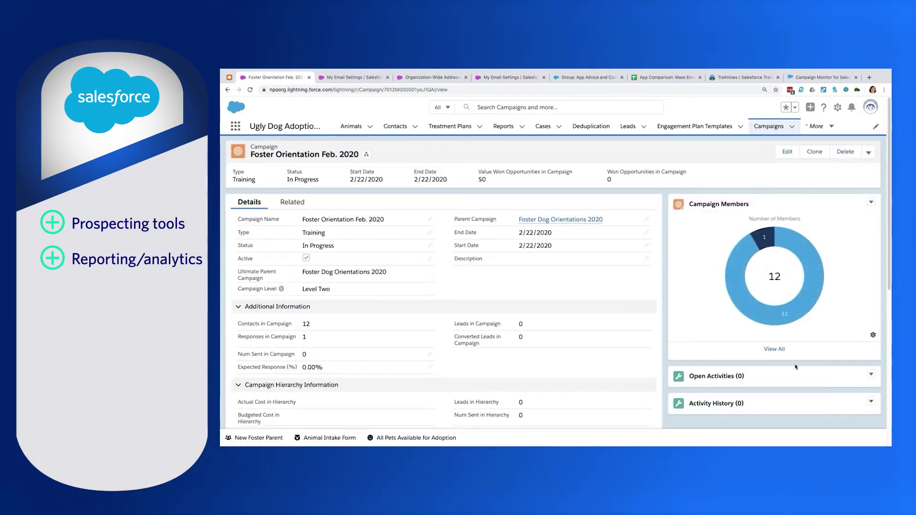
left_click(771, 349)
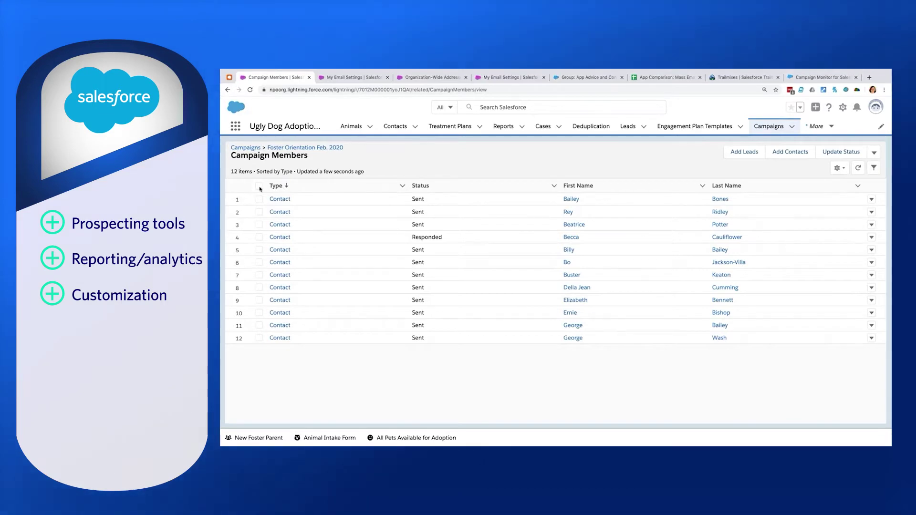
left_click(571, 237)
scroll(437, 354, "down", 2)
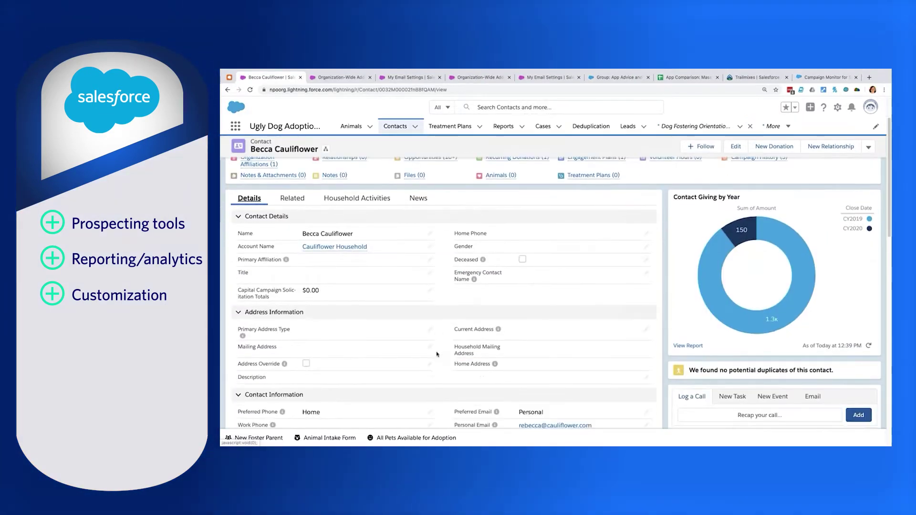
scroll(436, 354, "down", 2)
scroll(436, 354, "down", 2)
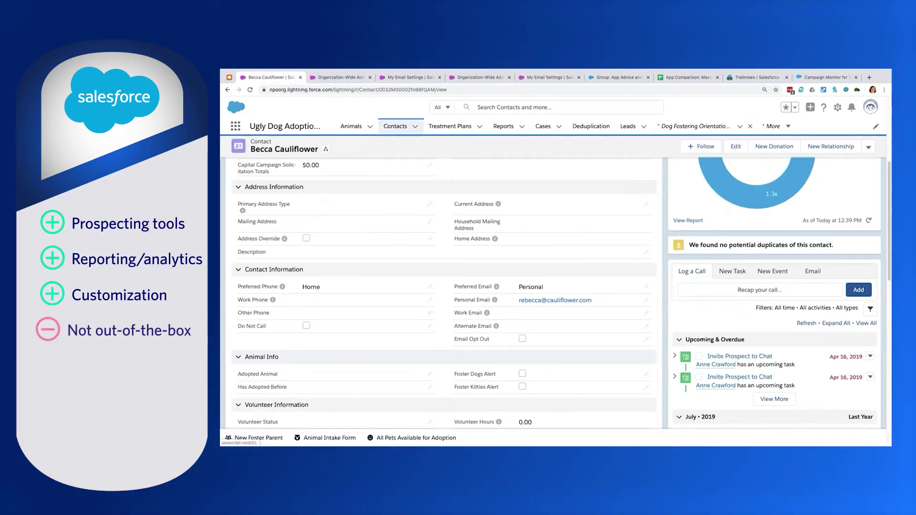
scroll(437, 354, "down", 3)
scroll(437, 353, "down", 3)
scroll(436, 355, "down", 3)
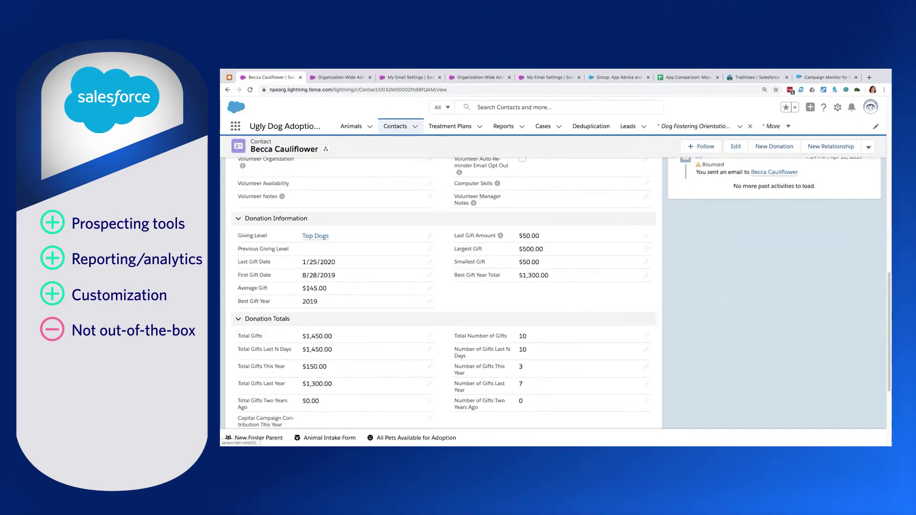
scroll(444, 294, "down", 2)
scroll(444, 294, "up", 5)
scroll(444, 293, "up", 2)
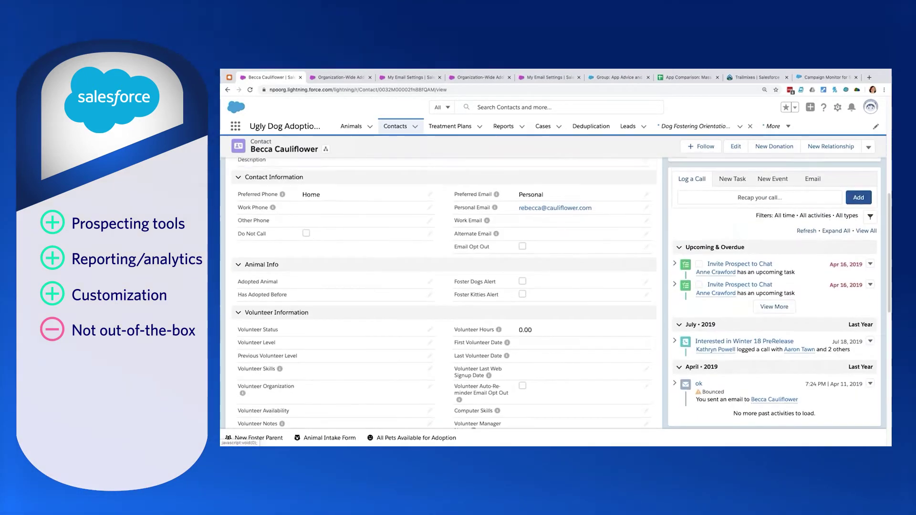
scroll(445, 294, "up", 2)
scroll(443, 294, "up", 1)
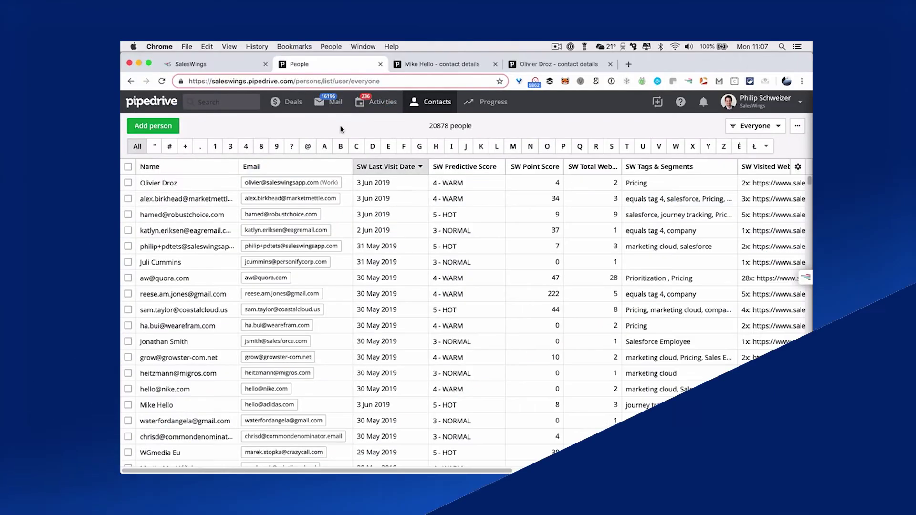
Reload People and create a new people filter from the Everyone dropdown with one condition.
left_click(99, 102)
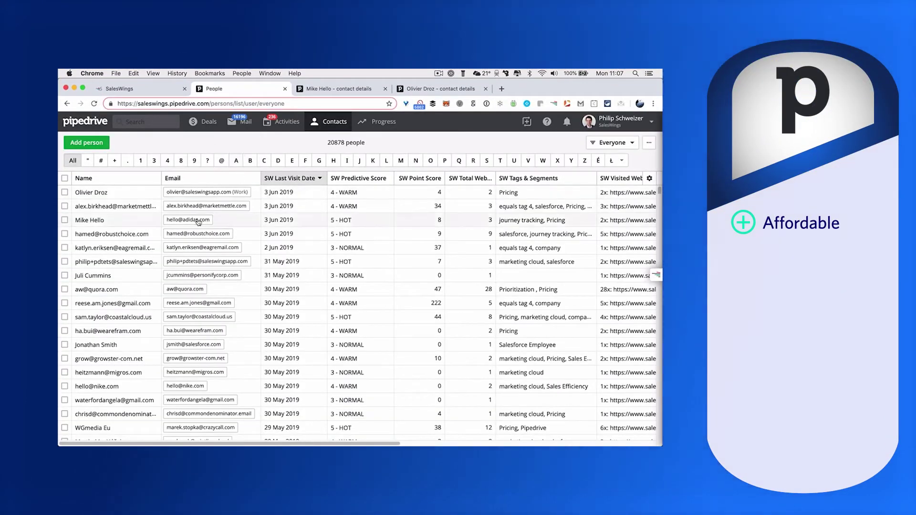
mouse_move(358, 220)
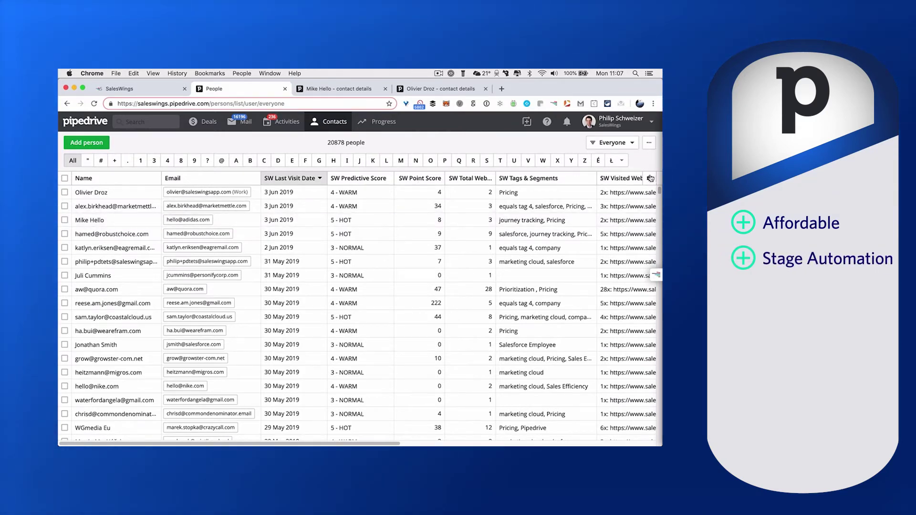
left_click(612, 142)
left_click(531, 251)
left_click(228, 161)
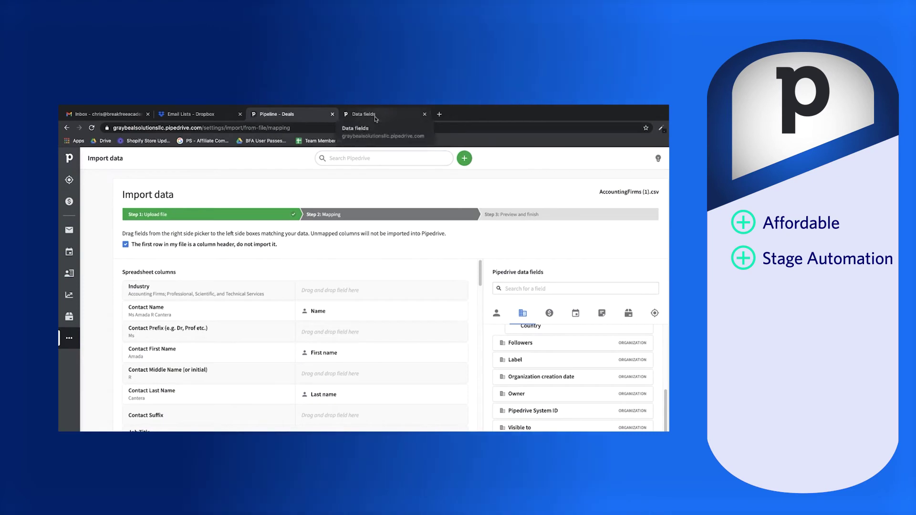
Add an Organization custom field named Industry with field type Text in Data fields.
left_click(369, 115)
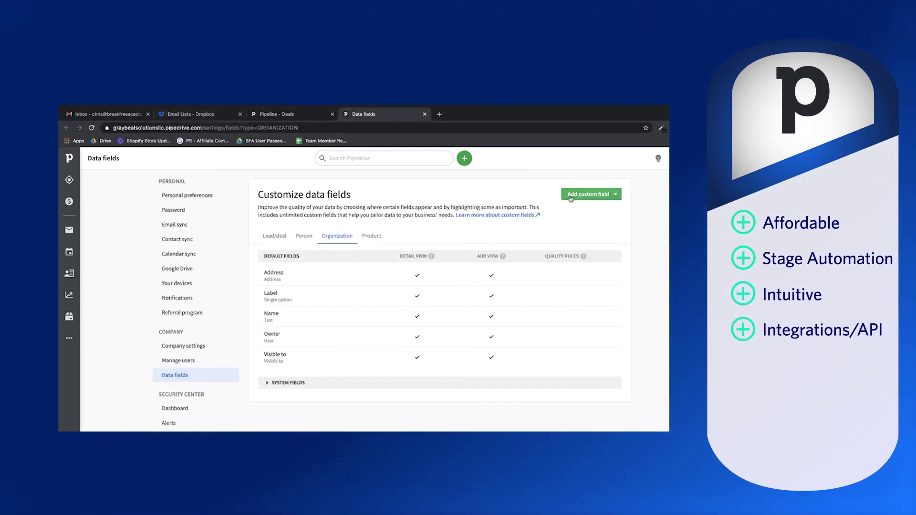
left_click(590, 194)
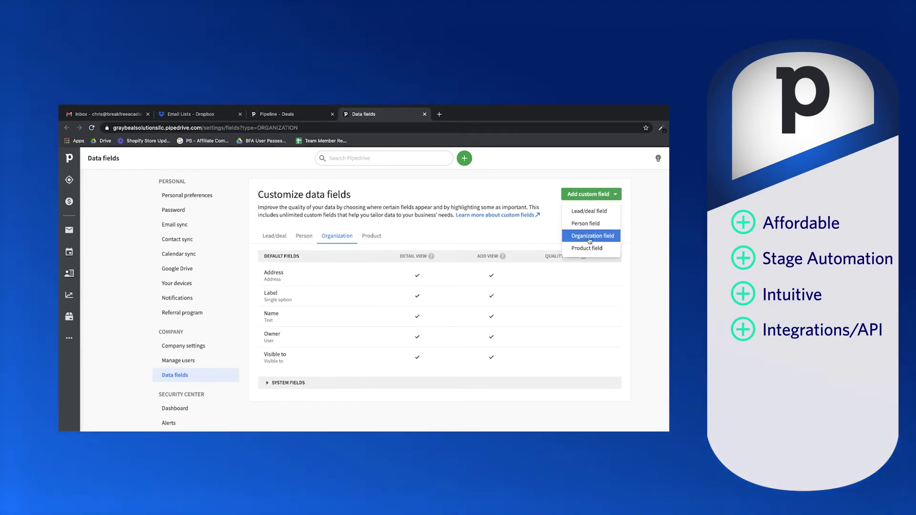
left_click(580, 236)
type("Industry")
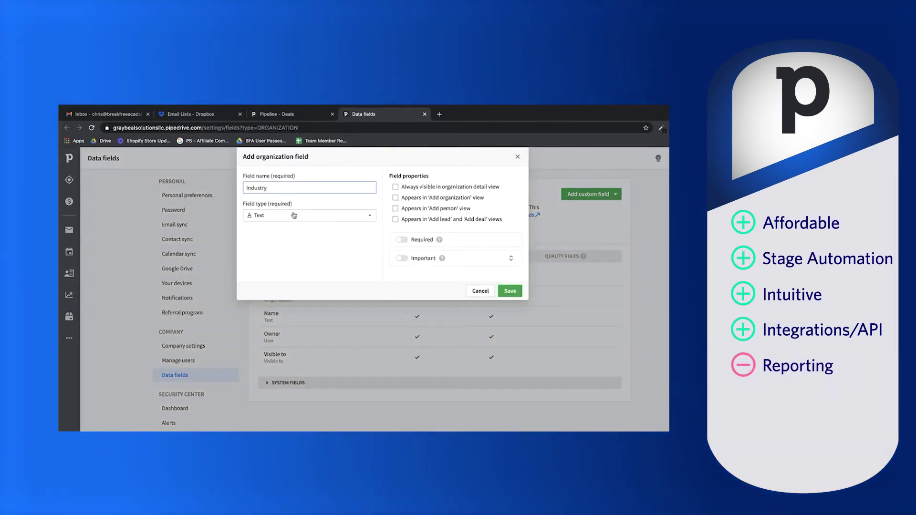
left_click(307, 214)
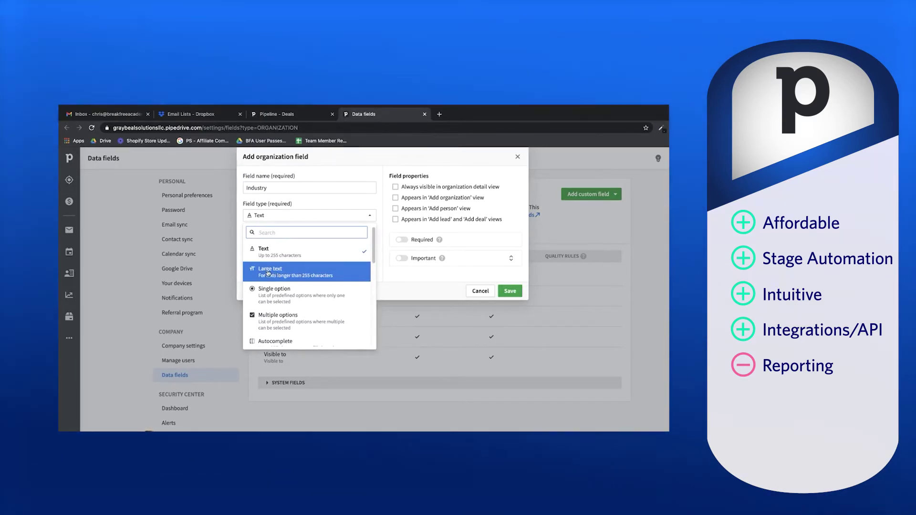
scroll(282, 319, "down", 3)
scroll(281, 324, "down", 5)
scroll(282, 324, "up", 5)
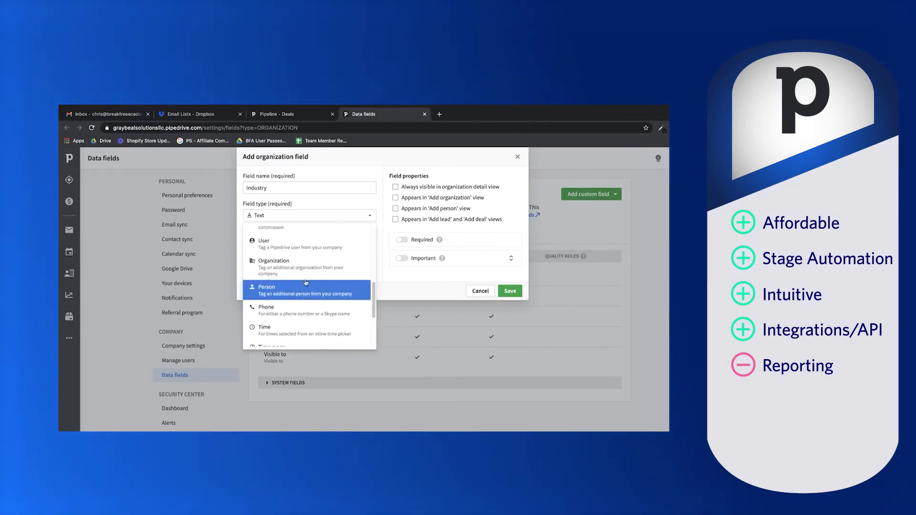
scroll(281, 315, "up", 3)
left_click(273, 258)
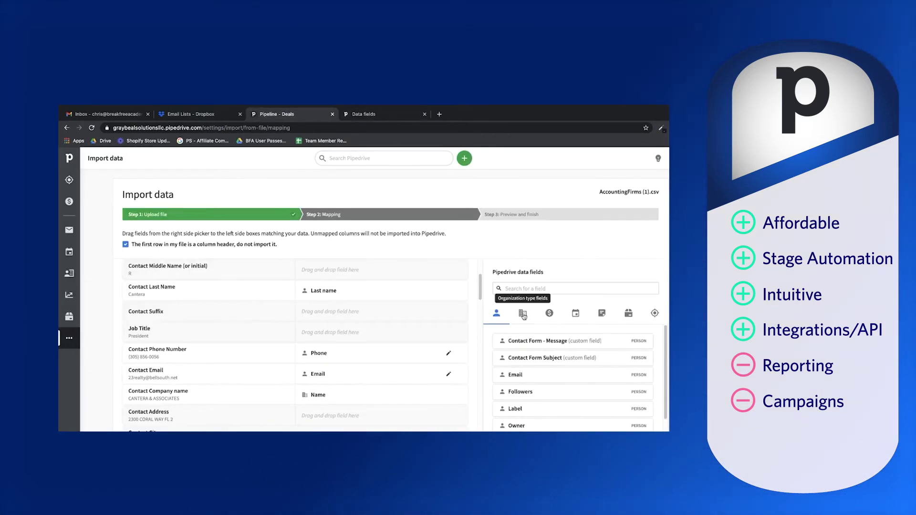
left_click(550, 313)
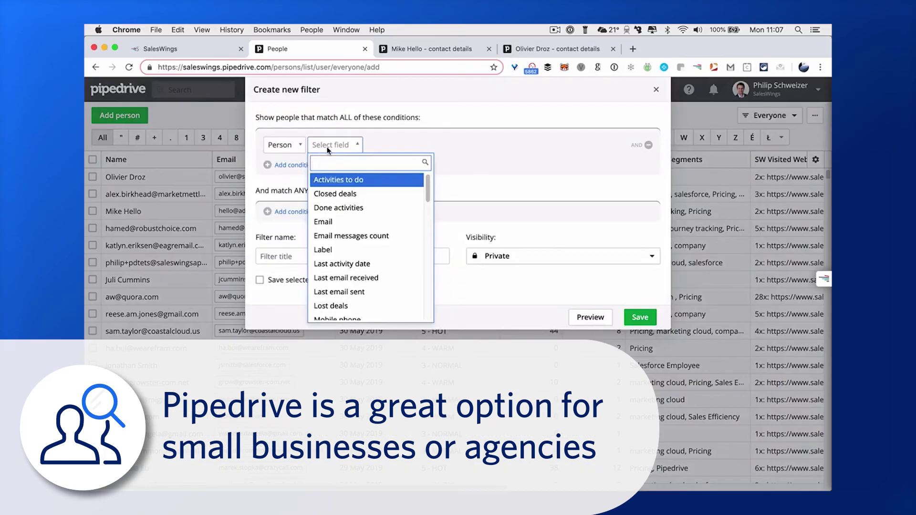
type("sw")
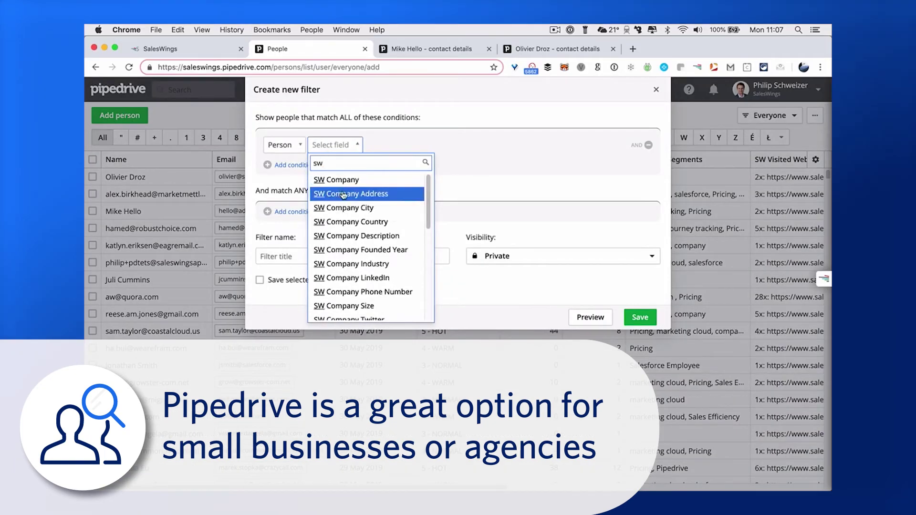
scroll(361, 243, "down", 3)
scroll(357, 229, "down", 2)
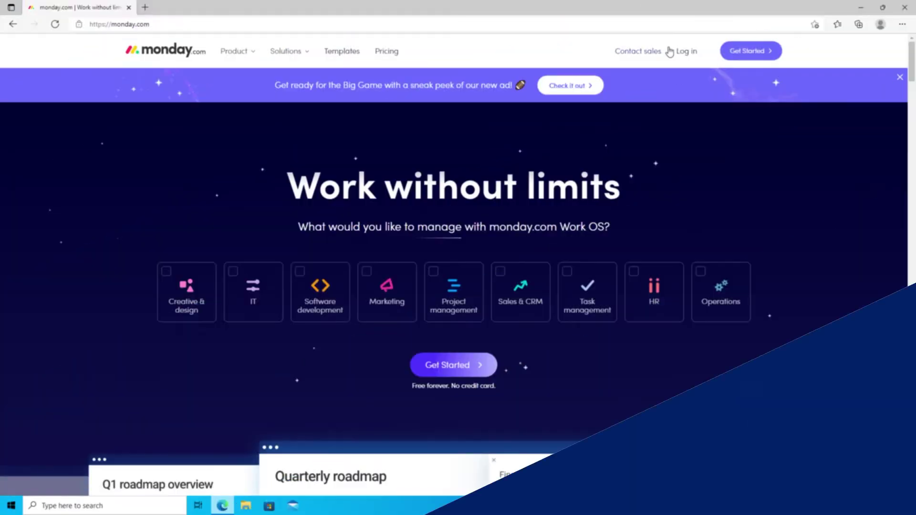
Create a monday.com account with a Google account and submit the prefilled details.
left_click(737, 52)
left_click(385, 328)
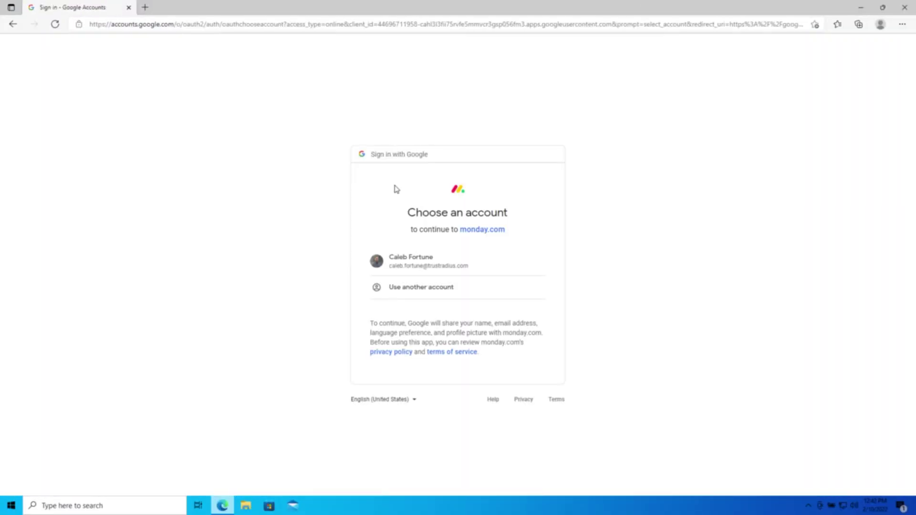
left_click(404, 271)
type("TrustradiusTe")
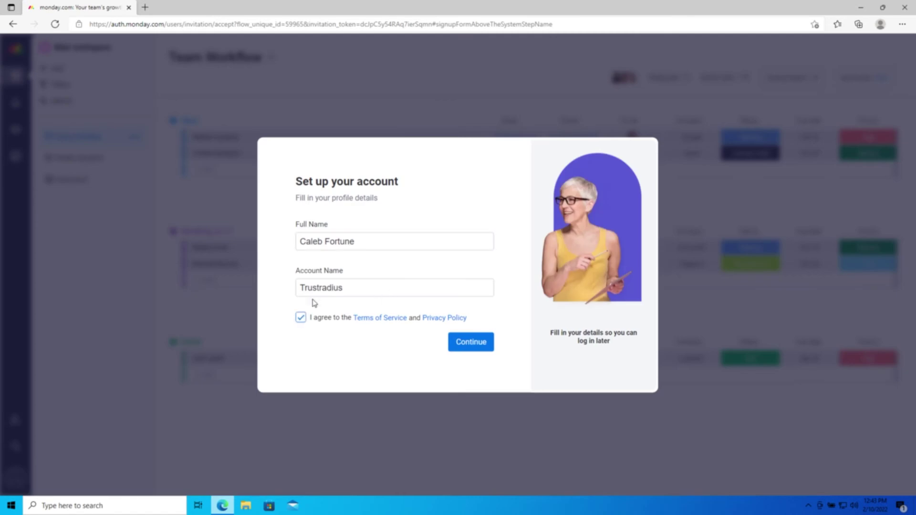
key("Return")
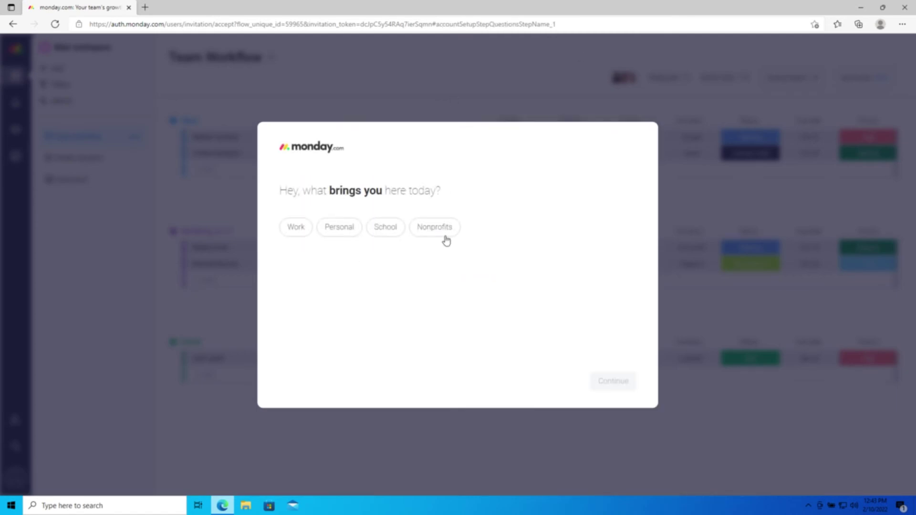
Answer onboarding: Work use, Team Member role, company size, Sales & CRM, Customer Onboarding focus.
left_click(299, 236)
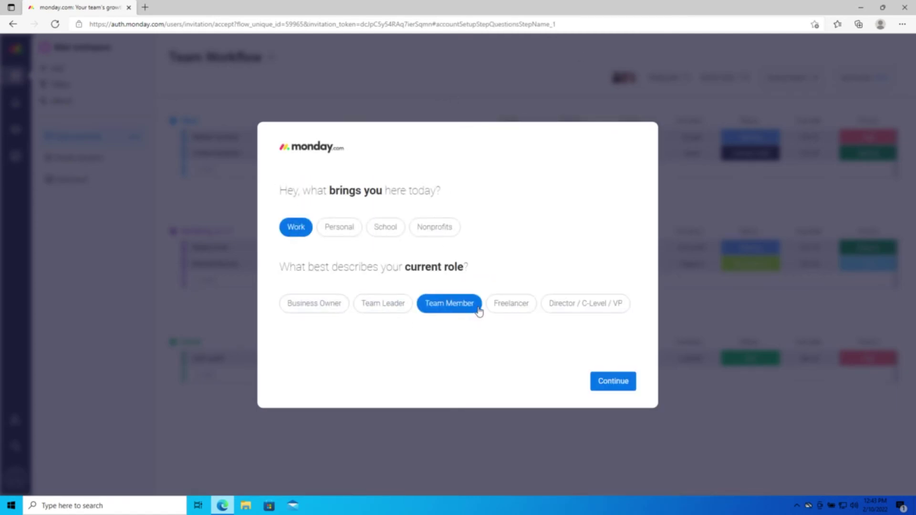
left_click(612, 381)
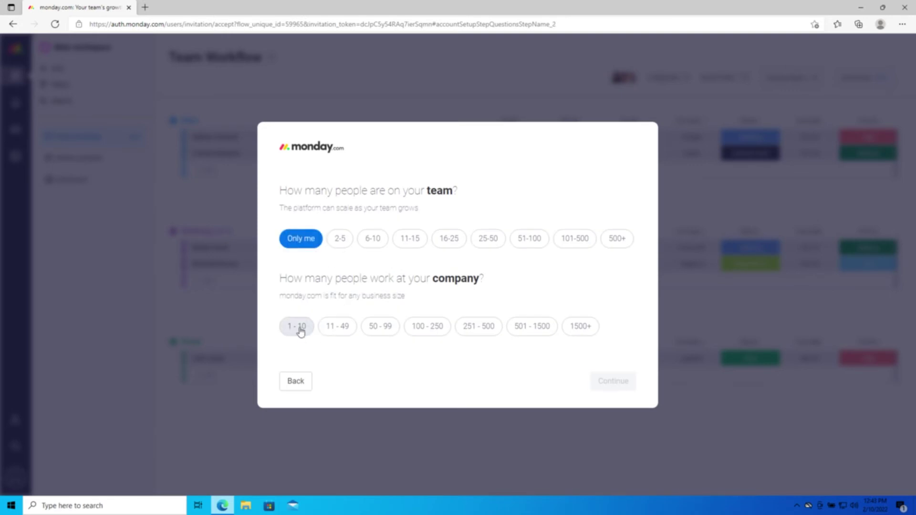
left_click(427, 328)
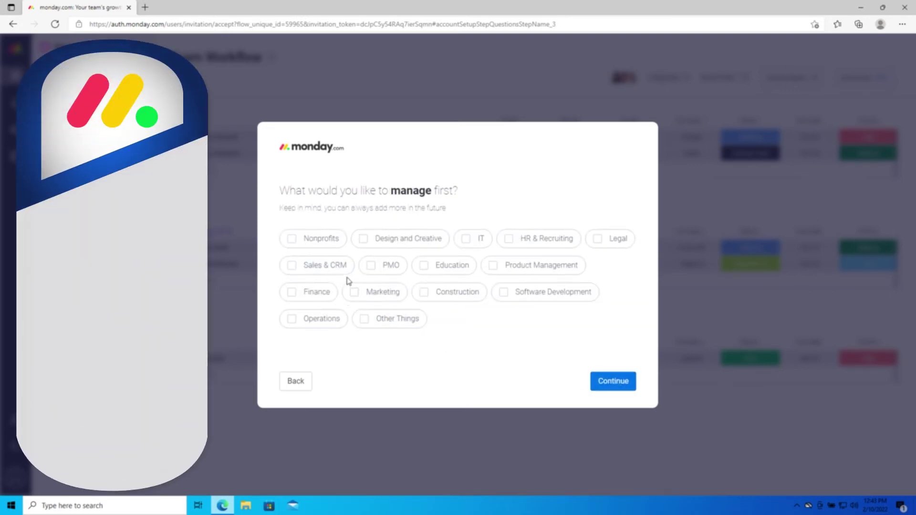
left_click(619, 387)
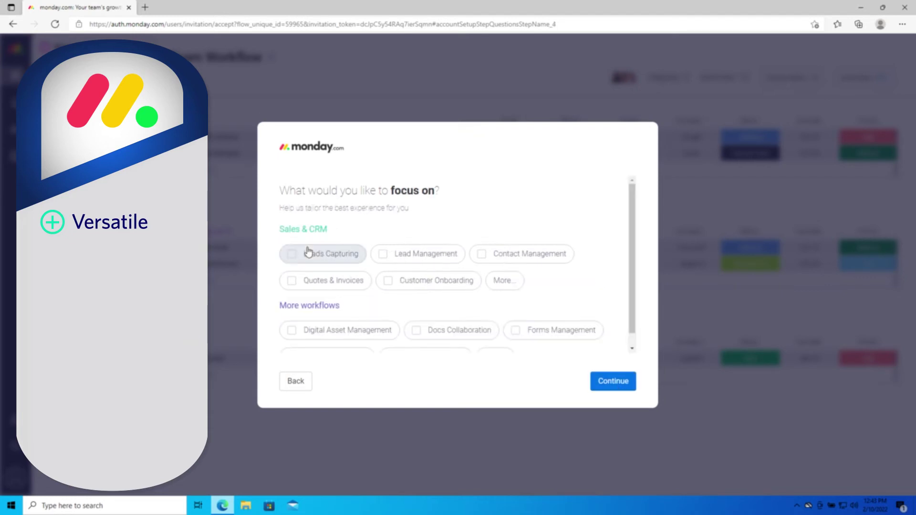
left_click(421, 281)
scroll(401, 308, "down", 1)
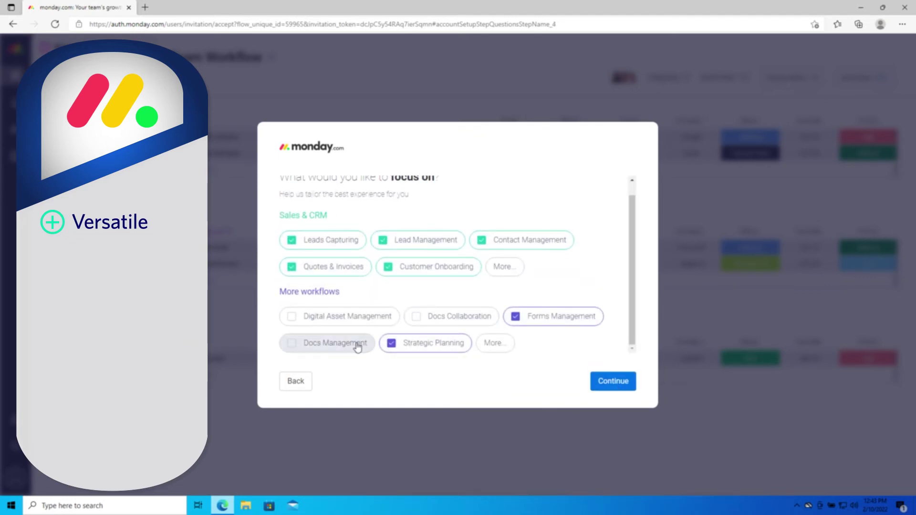
left_click(602, 380)
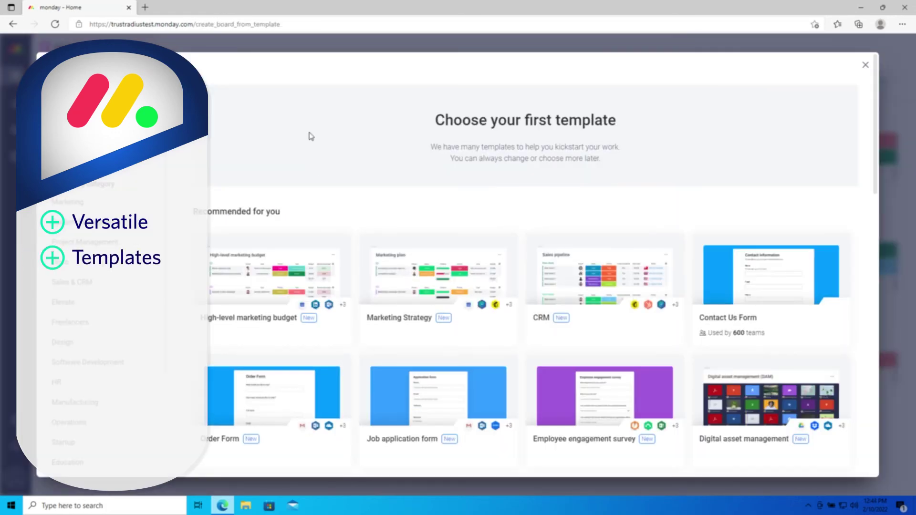
scroll(577, 179, "down", 10)
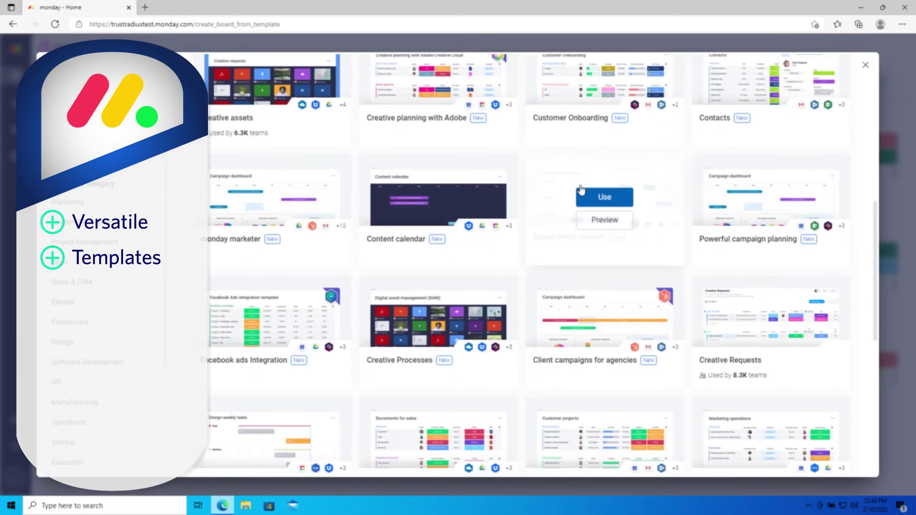
scroll(580, 185, "down", 10)
scroll(580, 185, "up", 3)
scroll(580, 185, "up", 5)
scroll(581, 185, "up", 5)
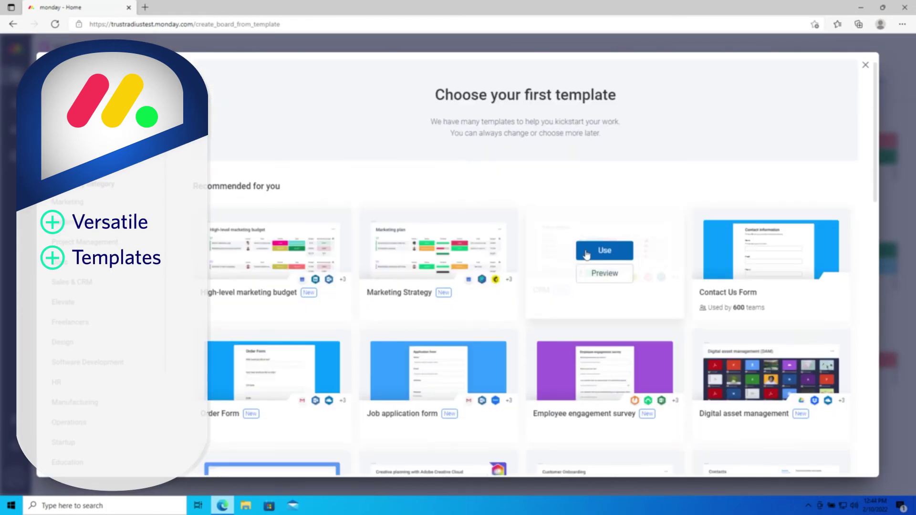
Build the Deals board from the CRM template, click through the tour, and open CRM Learning Center.
left_click(584, 253)
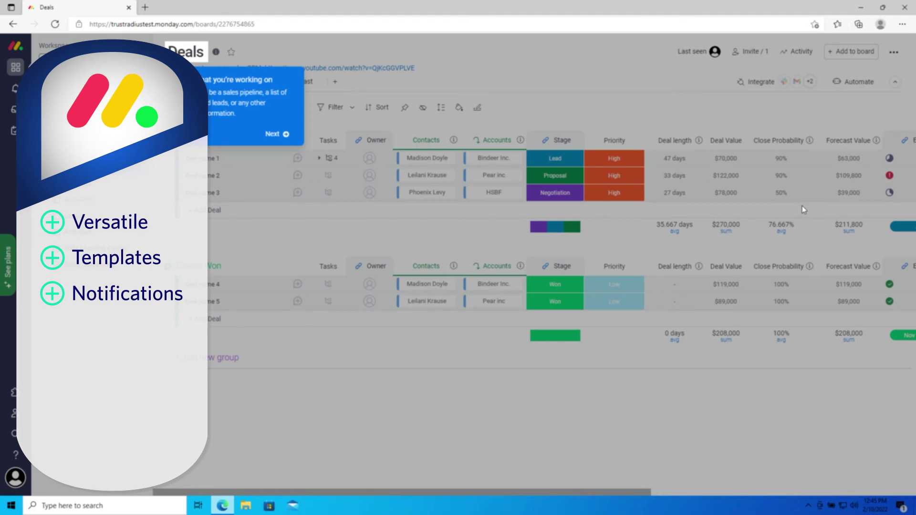
left_click(287, 134)
left_click(292, 219)
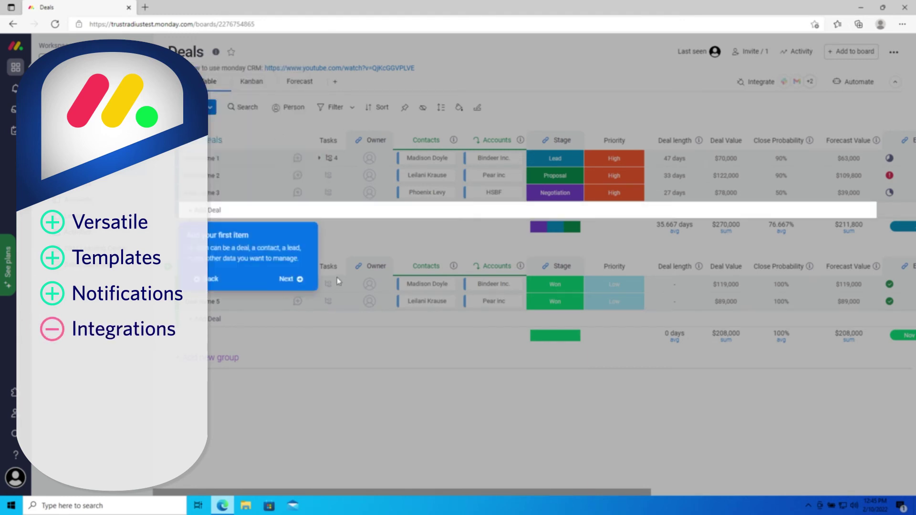
left_click(294, 281)
left_click(286, 239)
left_click(571, 186)
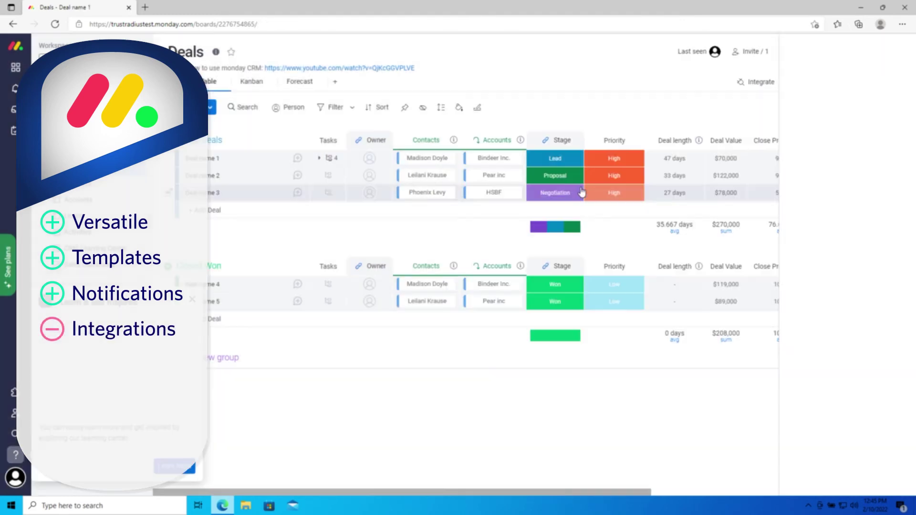
scroll(906, 223, "down", 1)
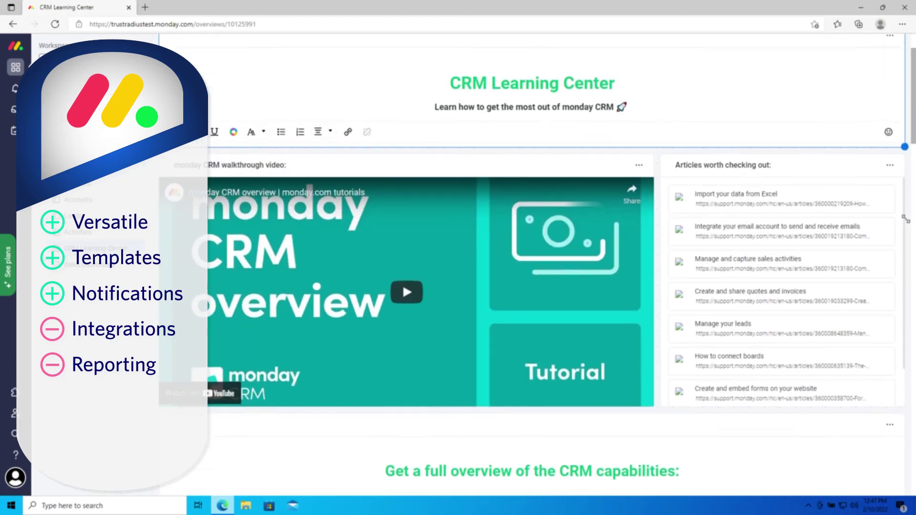
scroll(906, 224, "down", 4)
scroll(905, 223, "down", 2)
scroll(906, 224, "down", 3)
scroll(905, 224, "down", 2)
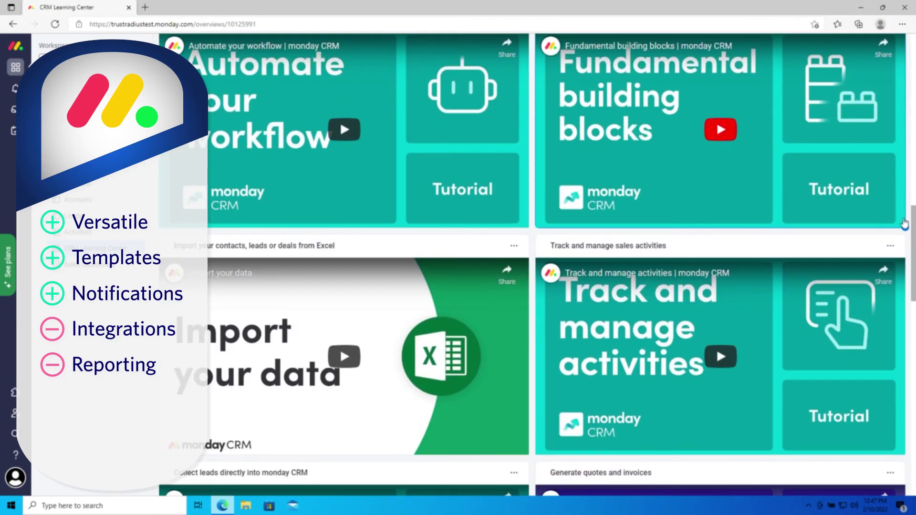
scroll(906, 223, "down", 3)
scroll(905, 223, "down", 3)
scroll(903, 221, "down", 4)
scroll(899, 225, "down", 3)
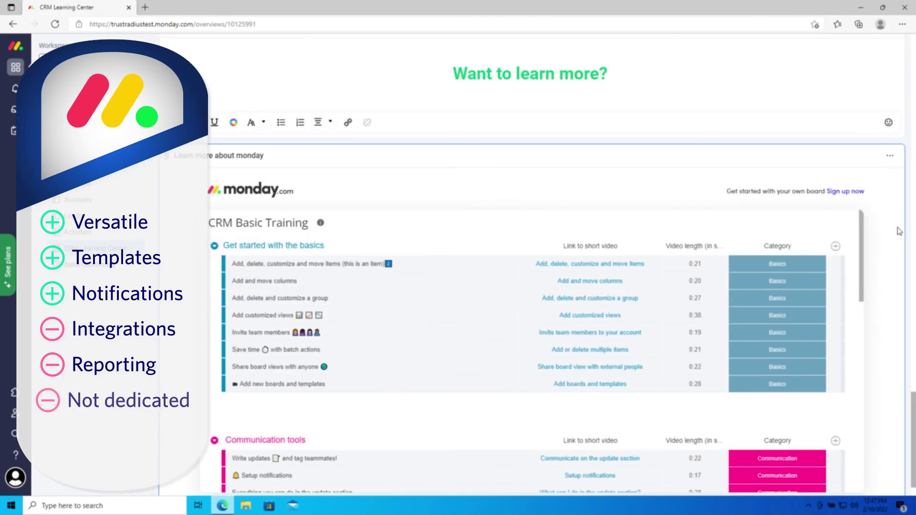
scroll(896, 229, "down", 1)
scroll(896, 230, "down", 3)
scroll(646, 311, "down", 5)
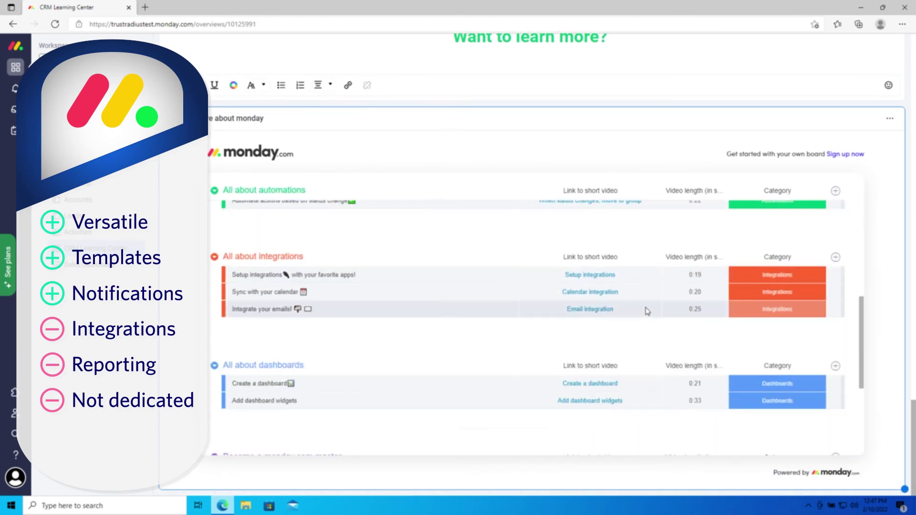
scroll(640, 322, "down", 5)
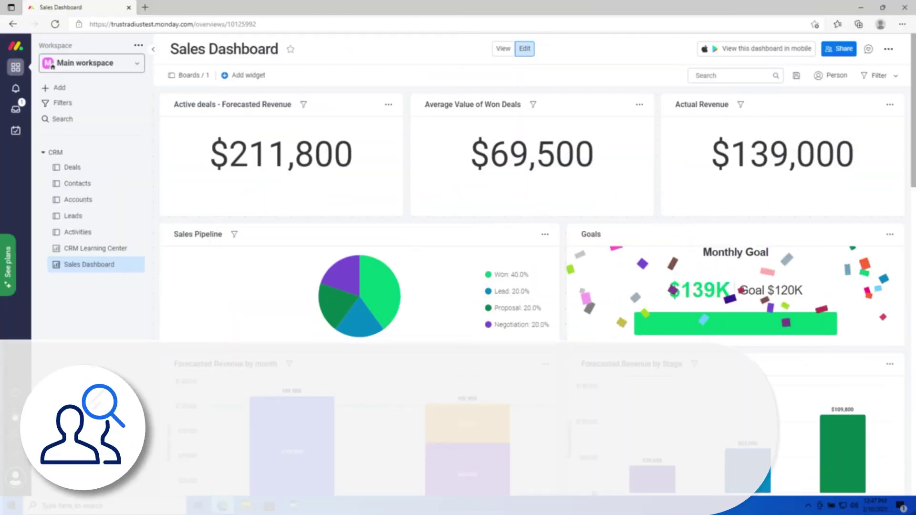
scroll(420, 242, "down", 5)
scroll(420, 242, "down", 5)
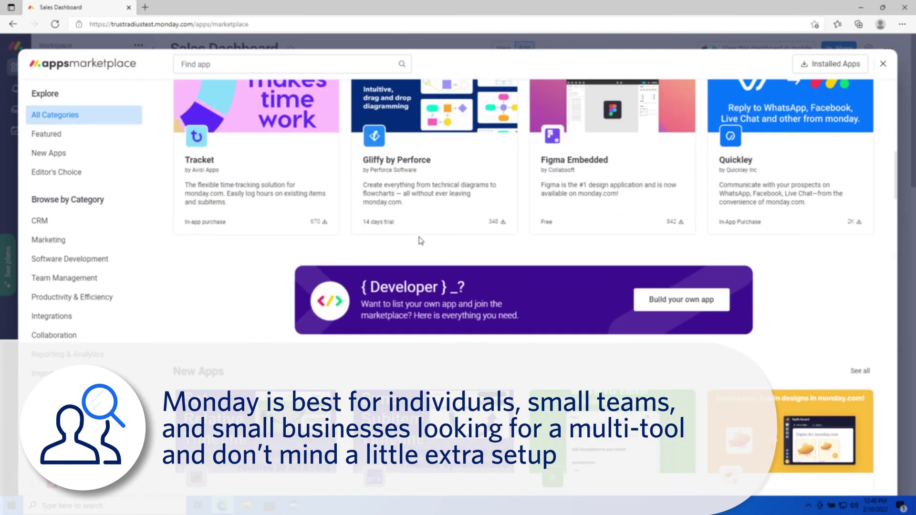
scroll(420, 241, "down", 5)
scroll(421, 242, "down", 4)
scroll(437, 265, "down", 3)
scroll(458, 294, "down", 3)
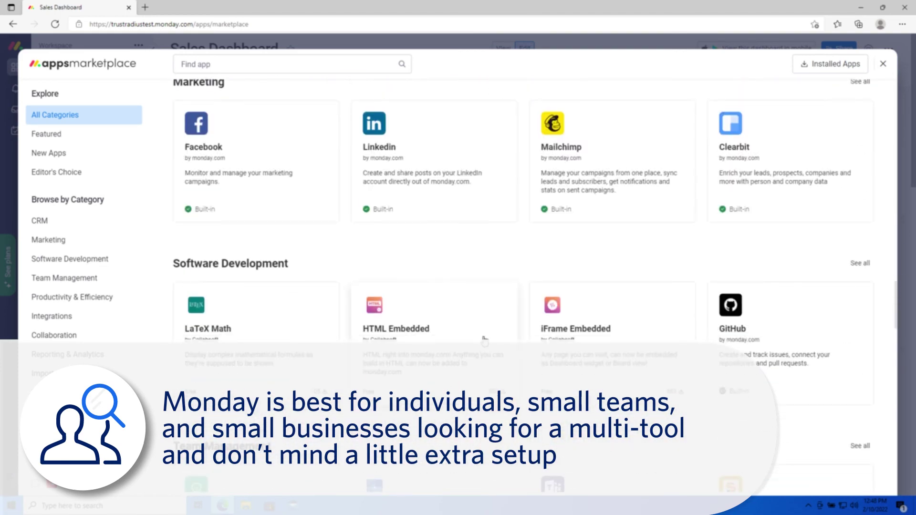